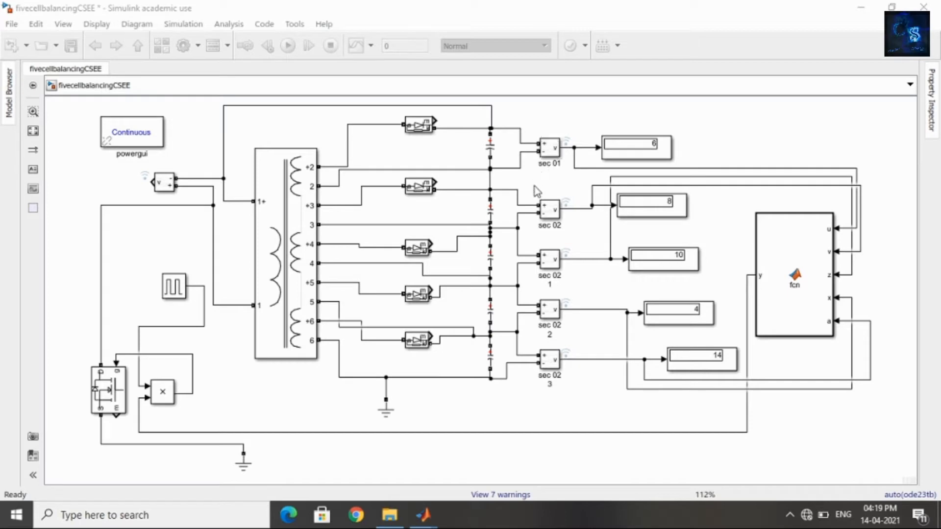
View the tencellbalancingCSEE model and return to the fivecellbalancingCSEE model for comparison.
{"action": "mouse_move", "coordinate": [423, 514]}
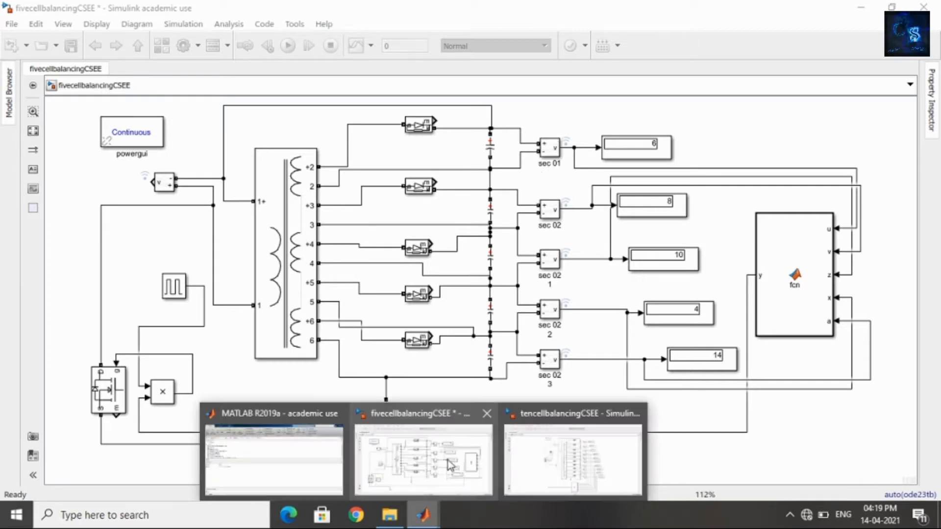
{"action": "left_click", "coordinate": [609, 477]}
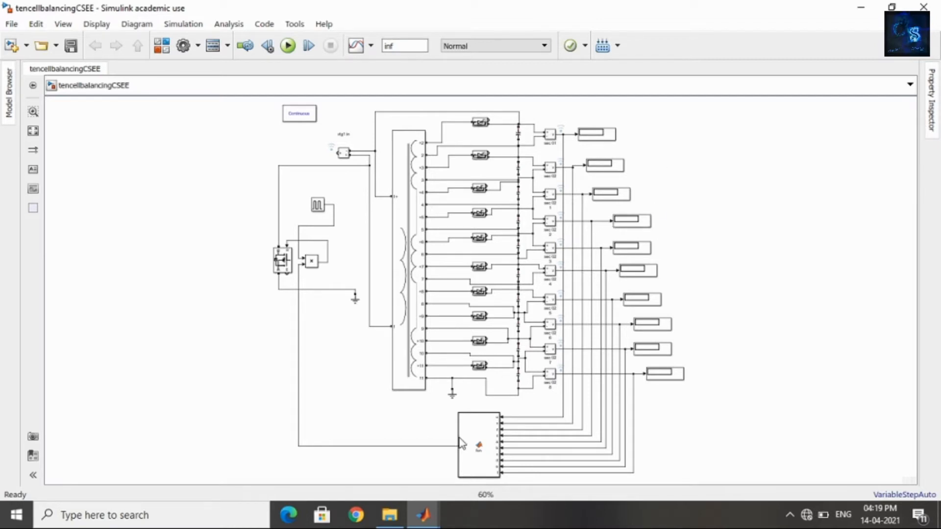
{"action": "mouse_move", "coordinate": [433, 518]}
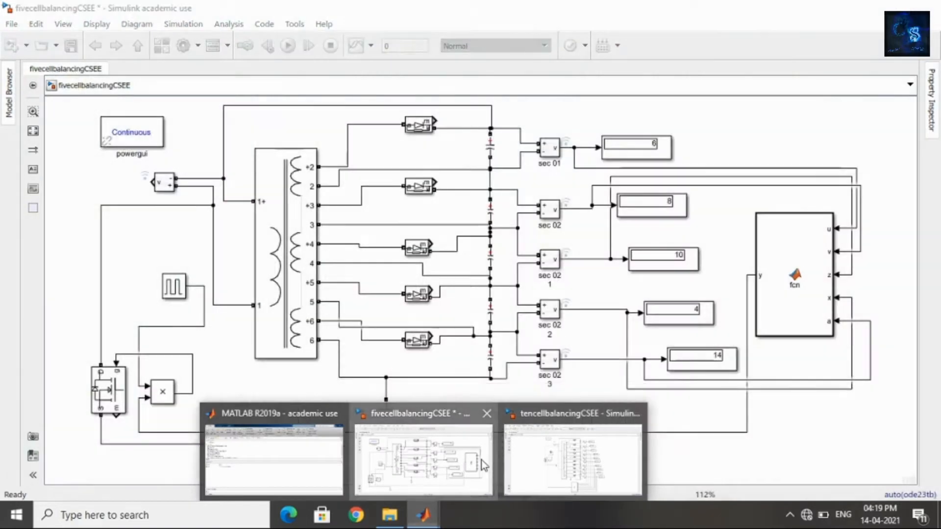
{"action": "left_click", "coordinate": [483, 464]}
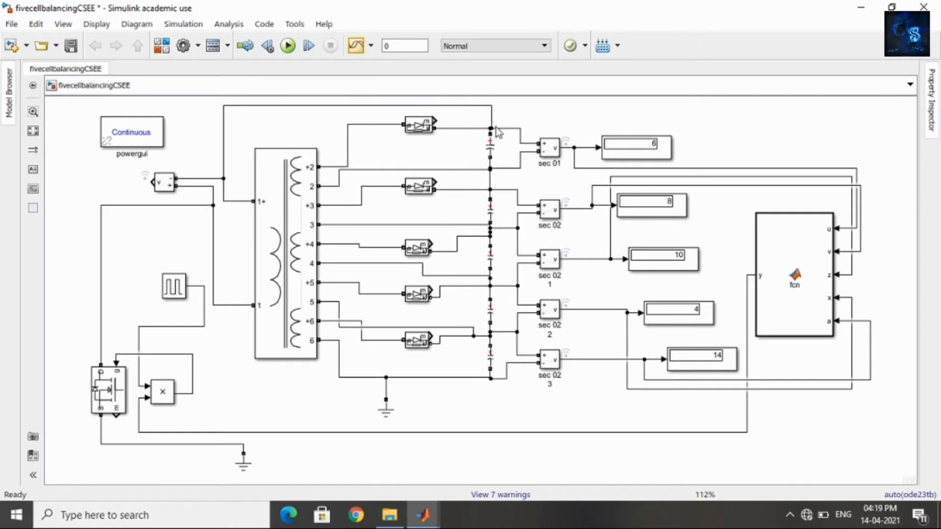
{"action": "left_click", "coordinate": [423, 514]}
{"action": "mouse_move", "coordinate": [519, 447]}
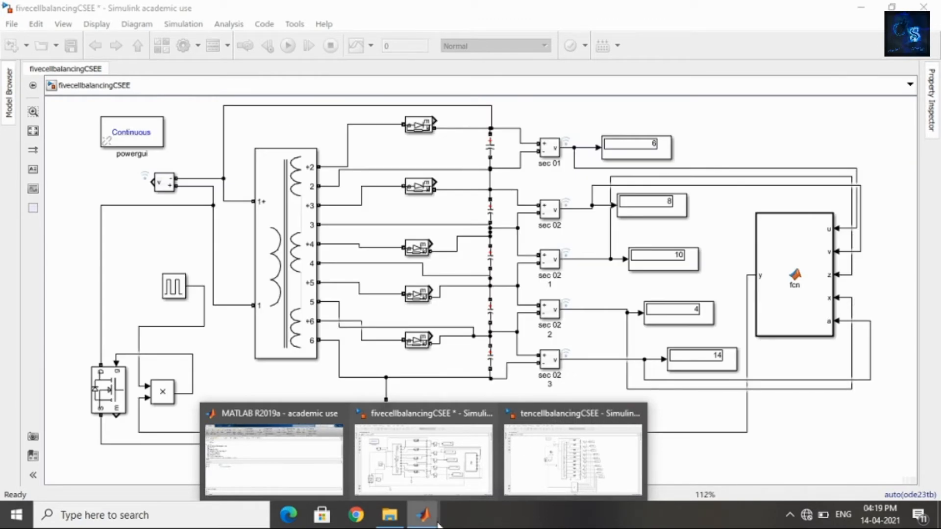
{"action": "left_click", "coordinate": [454, 452]}
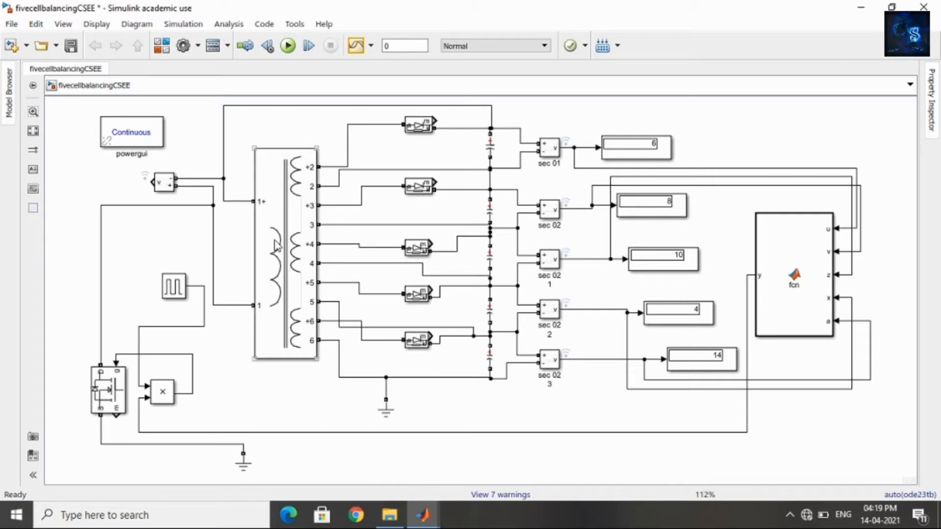
Inspect the five-cell circuit's first cell branch and check the capacitance and initial voltage of its Series RLC Branch.
{"action": "left_click", "coordinate": [417, 131]}
{"action": "left_click", "coordinate": [487, 151]}
{"action": "left_click", "coordinate": [549, 156]}
{"action": "double_click", "coordinate": [491, 152]}
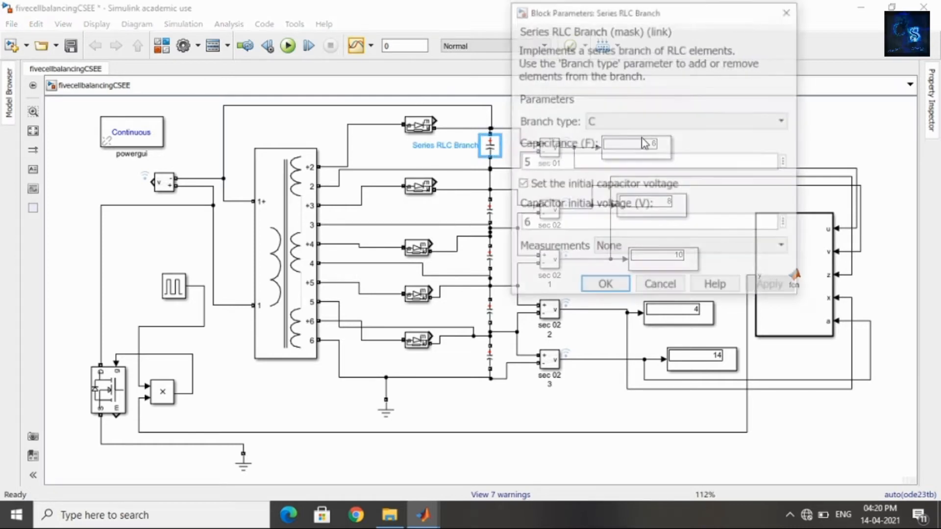
{"action": "left_click", "coordinate": [604, 287]}
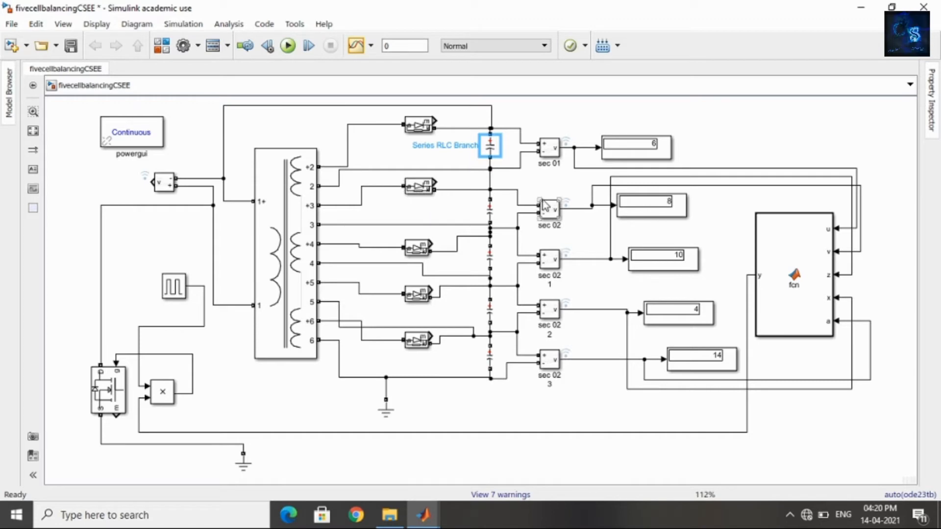
{"action": "left_click", "coordinate": [552, 184]}
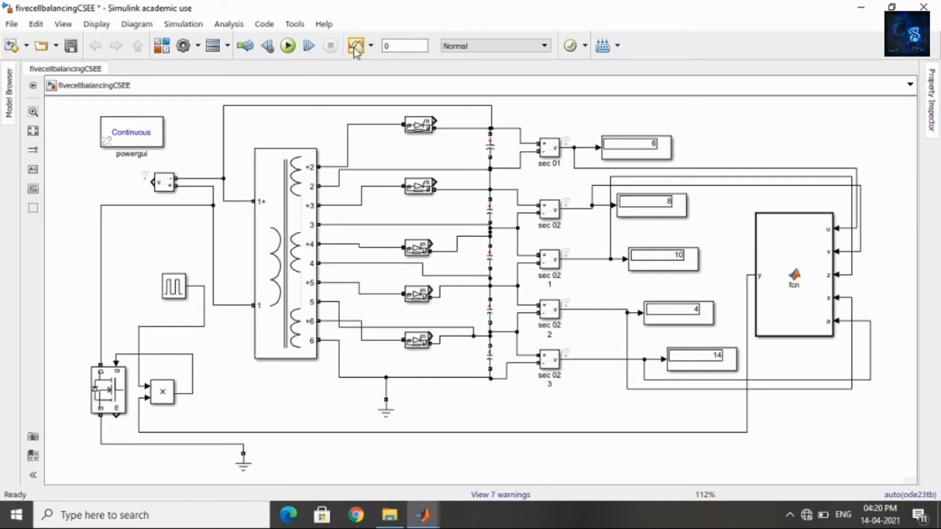
Set the five-cell model's simulation stop time to 600 and run it, watching the cell voltage displays.
{"action": "double_click", "coordinate": [392, 44]}
{"action": "left_click", "coordinate": [287, 45]}
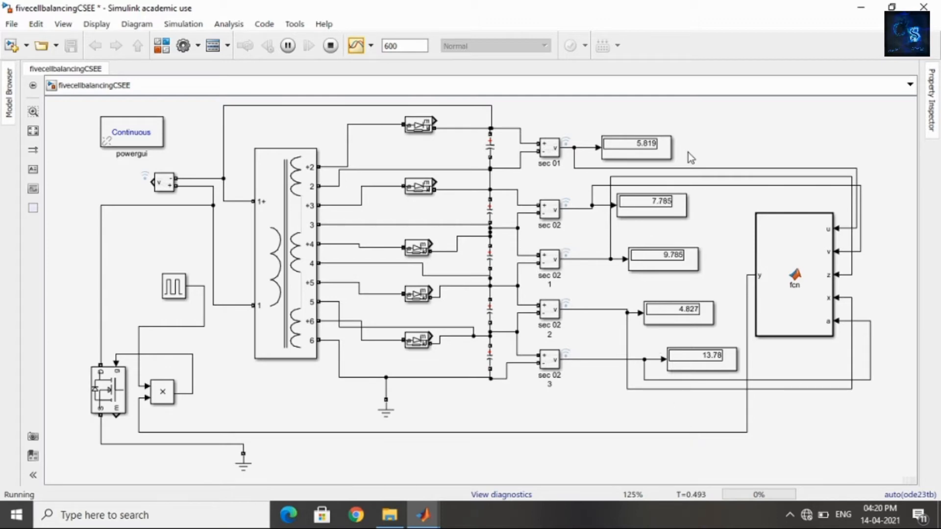
{"action": "scroll", "coordinate": [689, 154], "scroll_direction": "up", "scroll_amount": 1}
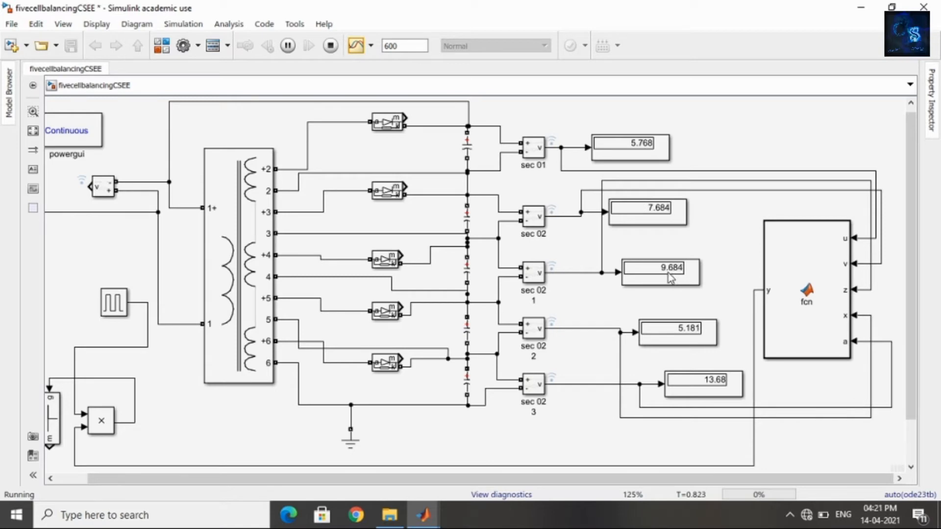
Switch to the tencellbalancingCSEE model, set its simulation stop time to 0 and run it.
{"action": "mouse_move", "coordinate": [424, 518]}
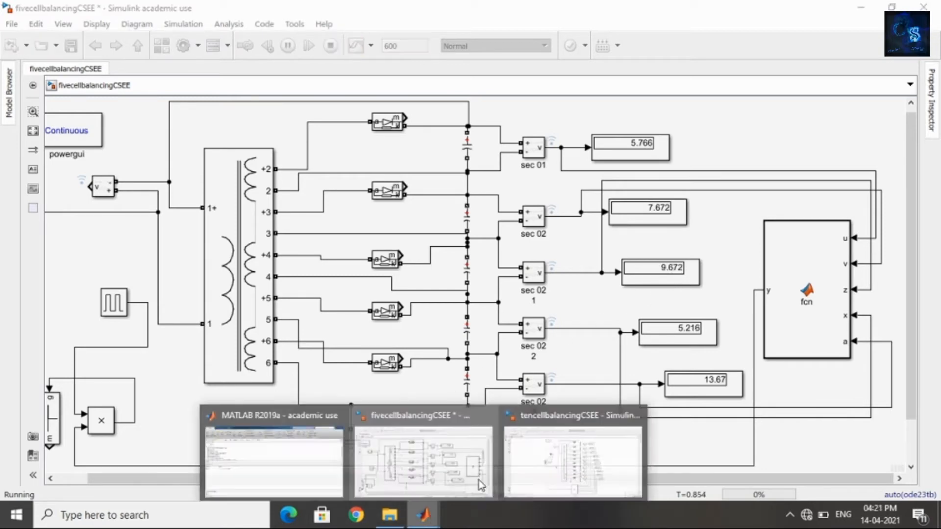
{"action": "left_click", "coordinate": [574, 451]}
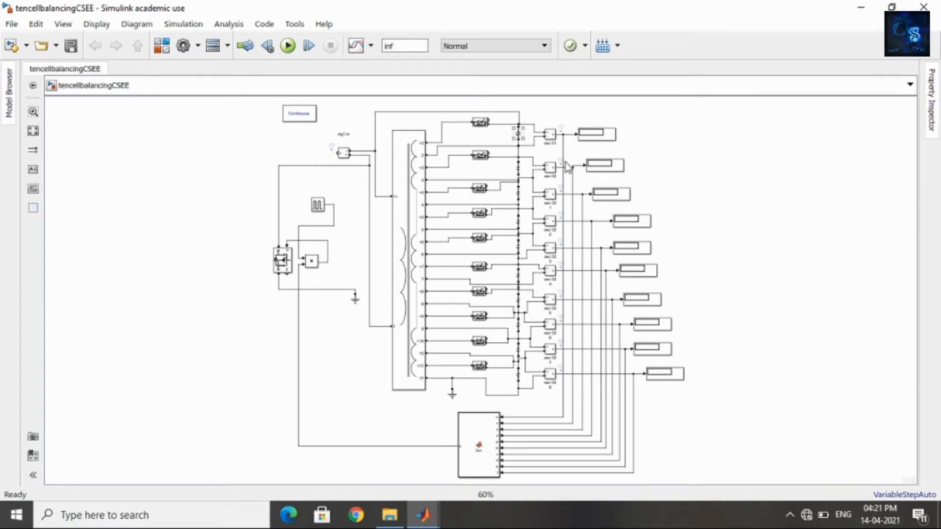
{"action": "scroll", "coordinate": [567, 167], "scroll_direction": "up", "scroll_amount": 5}
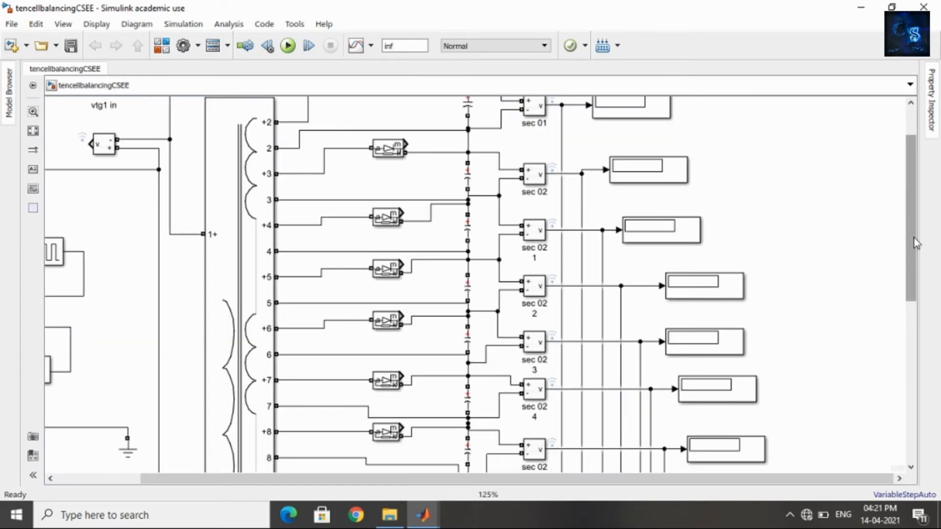
{"action": "left_click_drag", "start_coordinate": [913, 244], "coordinate": [911, 187]}
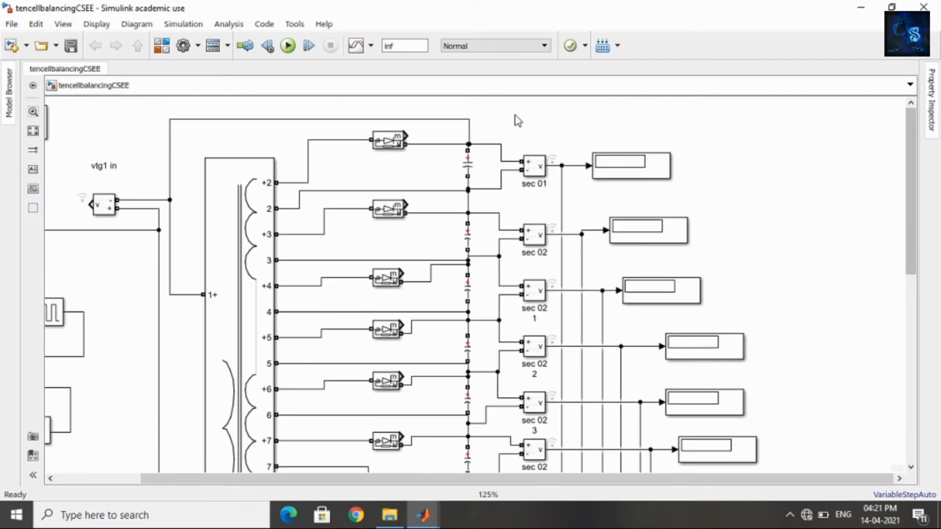
{"action": "double_click", "coordinate": [408, 48]}
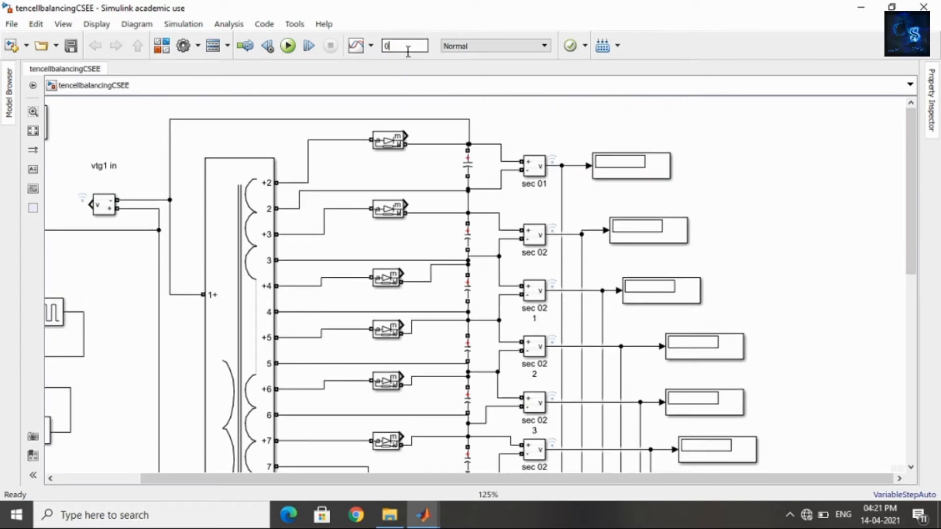
{"action": "left_click", "coordinate": [289, 49]}
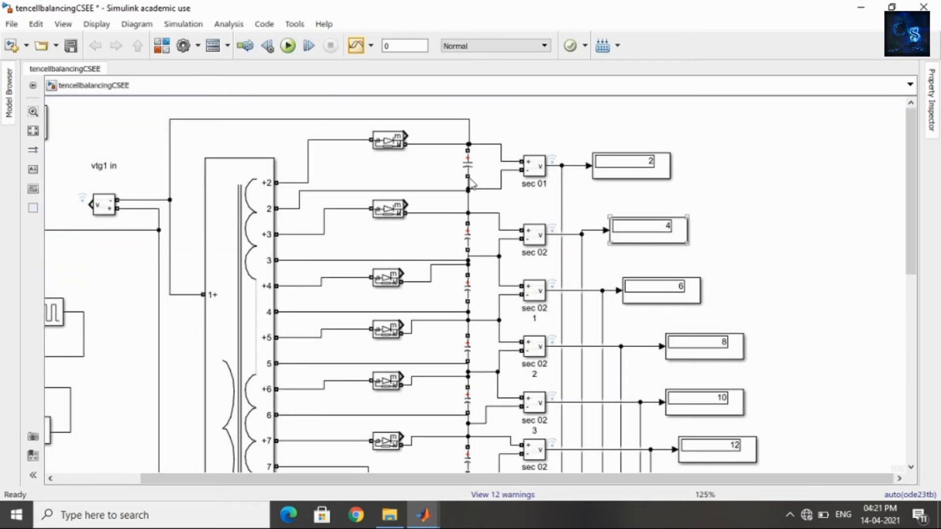
Check the capacitor parameters of the first three cells' Series RLC Branch blocks in the ten-cell model.
{"action": "double_click", "coordinate": [467, 164]}
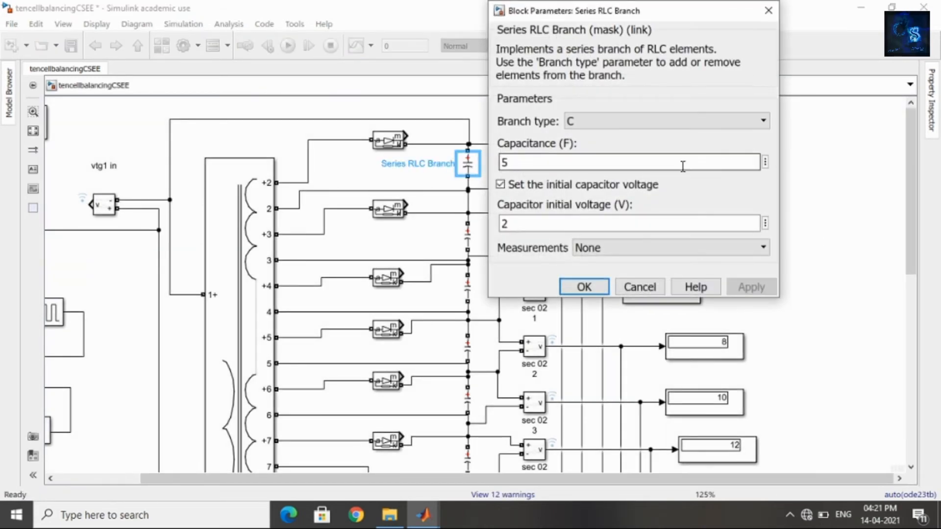
{"action": "left_click", "coordinate": [583, 287]}
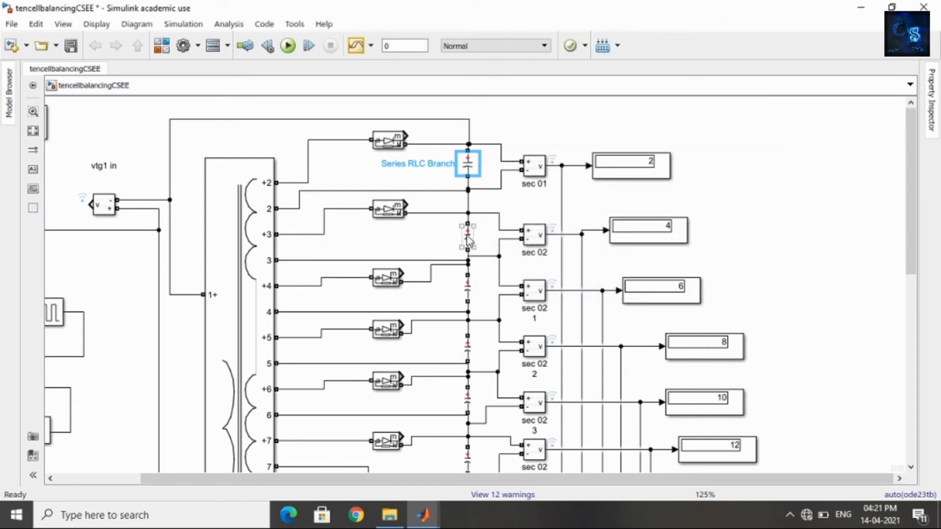
{"action": "double_click", "coordinate": [468, 240]}
{"action": "left_click", "coordinate": [580, 360]}
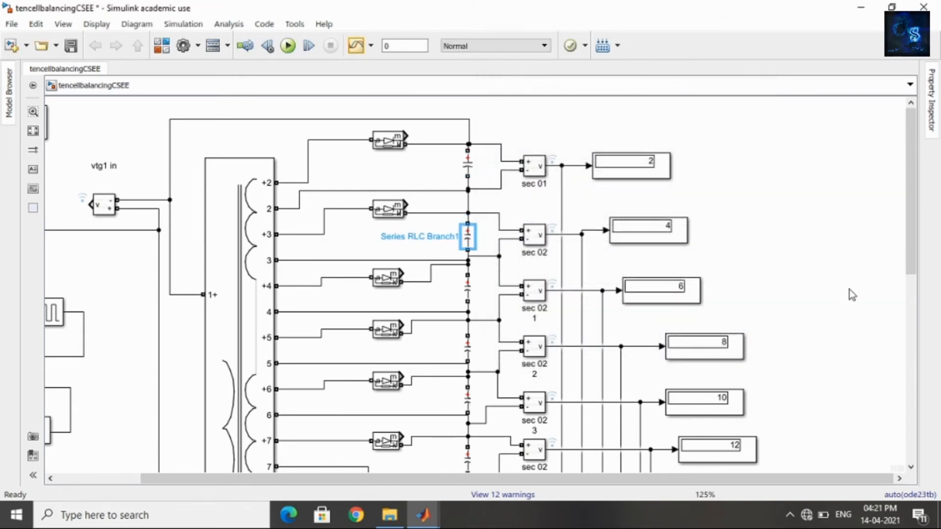
{"action": "left_click", "coordinate": [489, 308]}
{"action": "double_click", "coordinate": [472, 289]}
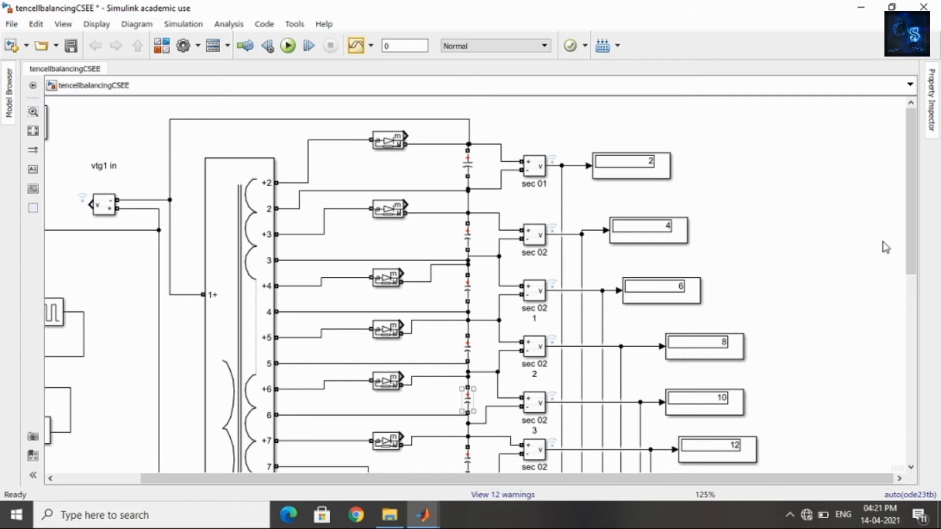
Examine the initial voltage displays and capacitors of the lower cells in the ten-cell model.
{"action": "left_click_drag", "start_coordinate": [905, 249], "coordinate": [918, 343]}
{"action": "scroll", "coordinate": [918, 343], "scroll_direction": "down", "scroll_amount": 5}
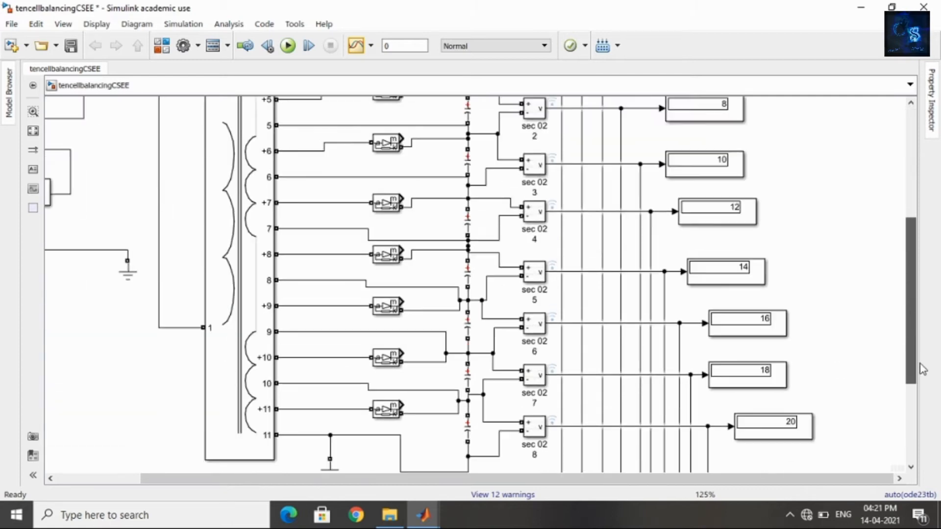
{"action": "scroll", "coordinate": [923, 347], "scroll_direction": "up", "scroll_amount": 1}
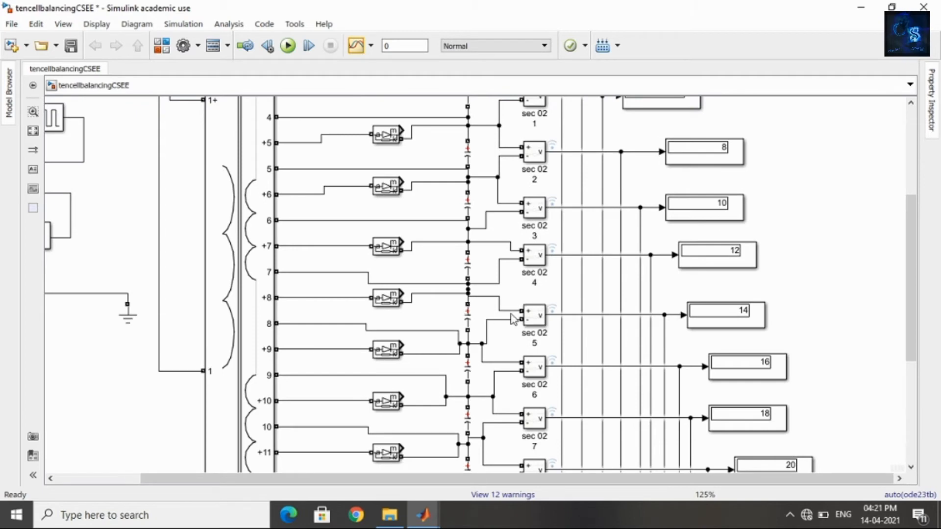
{"action": "left_click", "coordinate": [763, 318]}
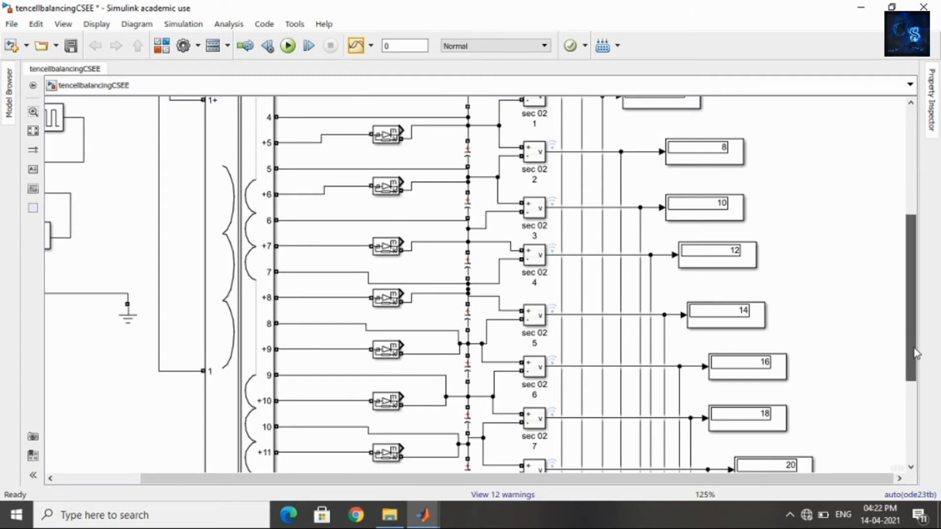
{"action": "scroll", "coordinate": [918, 372], "scroll_direction": "down", "scroll_amount": 1}
{"action": "scroll", "coordinate": [919, 373], "scroll_direction": "down", "scroll_amount": 2}
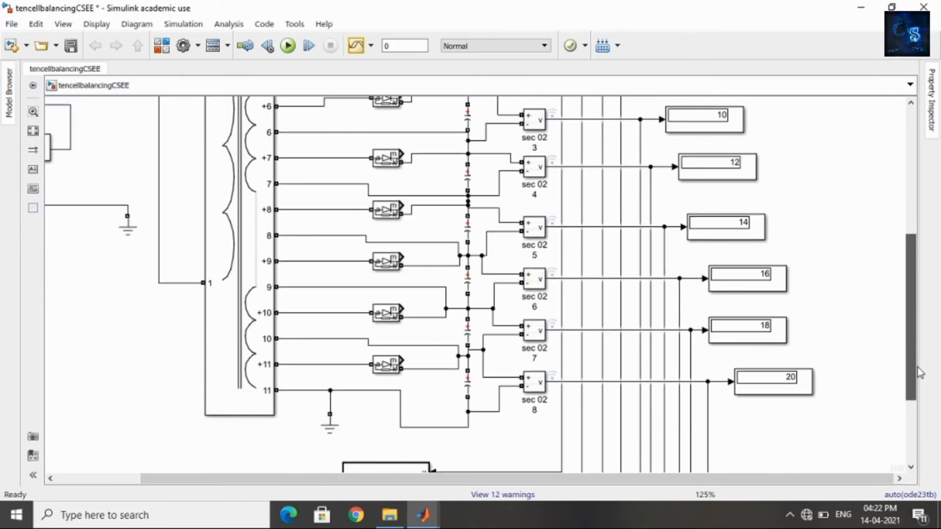
{"action": "left_click", "coordinate": [725, 337]}
{"action": "left_click", "coordinate": [467, 384]}
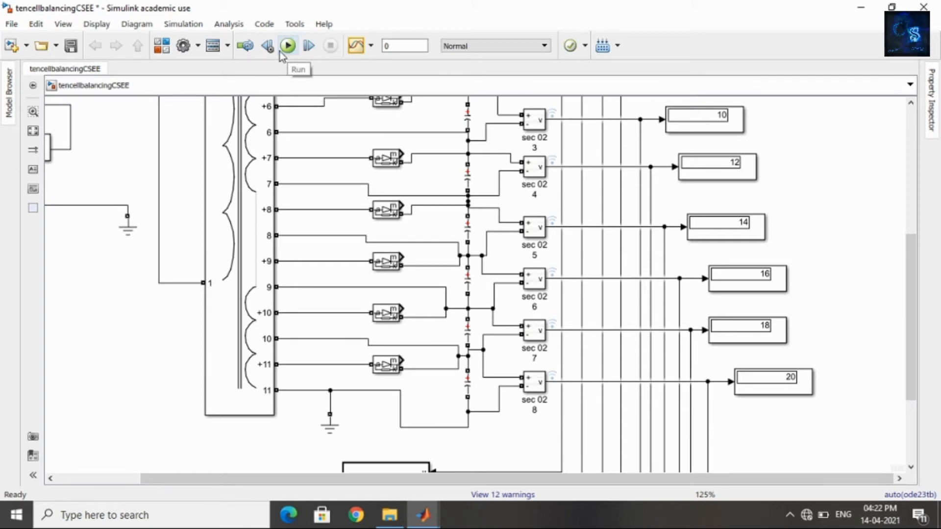
Rerun the ten-cell model at stop time 0 and check the upper cells' initial voltage displays.
{"action": "left_click_drag", "start_coordinate": [910, 305], "coordinate": [912, 179]}
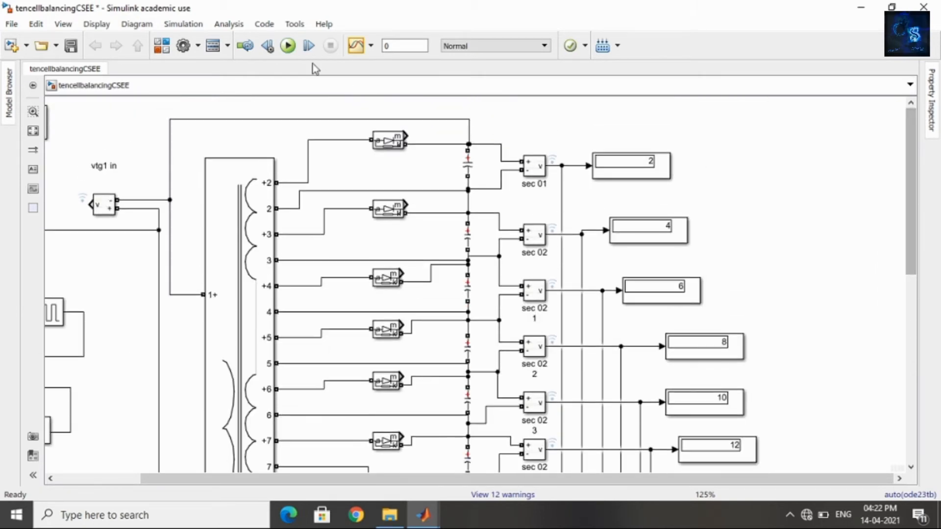
{"action": "left_click", "coordinate": [288, 45]}
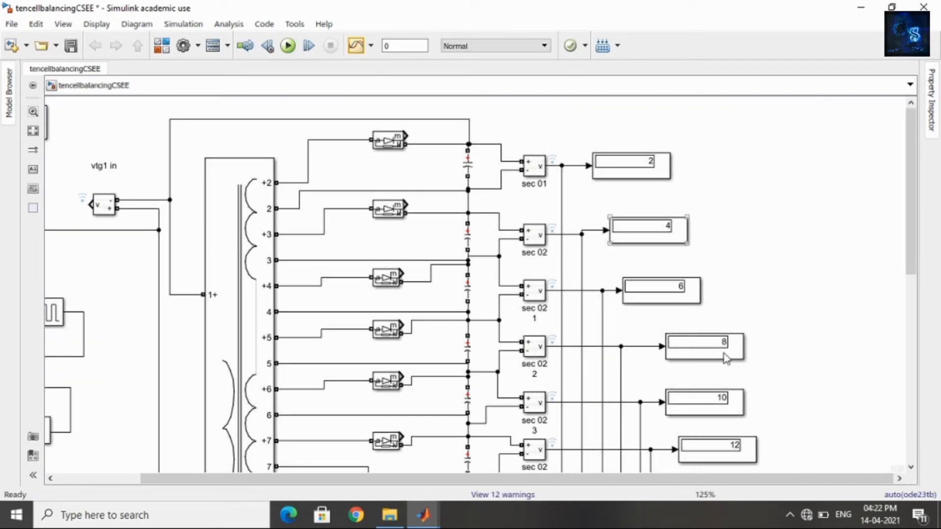
{"action": "left_click", "coordinate": [710, 339]}
{"action": "left_click", "coordinate": [596, 219]}
Set the ten-cell model's stop time to inf and run the simulation, monitoring the cell voltage displays.
{"action": "double_click", "coordinate": [409, 44]}
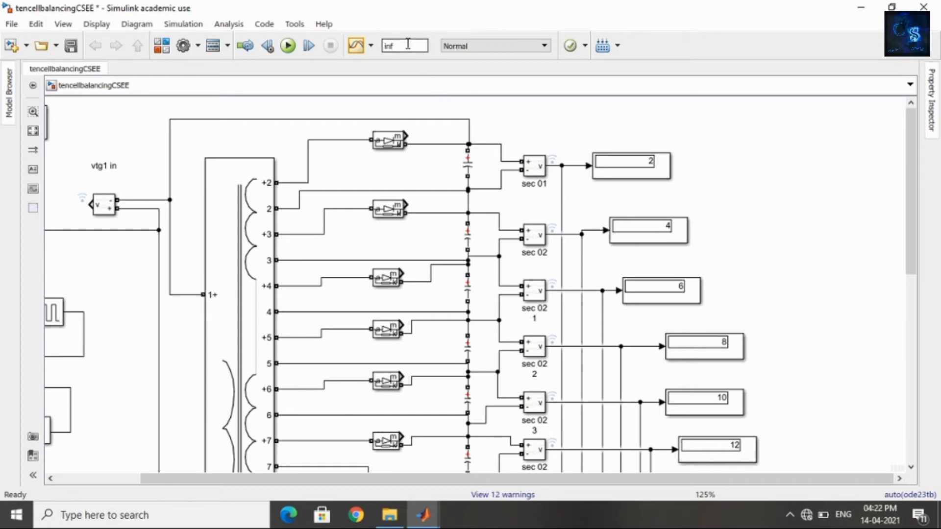
{"action": "left_click", "coordinate": [288, 45]}
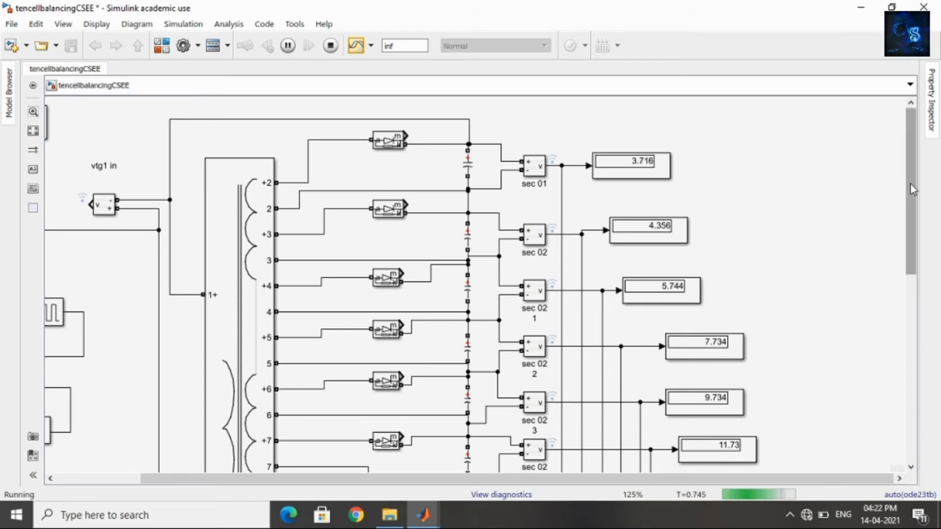
{"action": "scroll", "coordinate": [912, 199], "scroll_direction": "down", "scroll_amount": 1}
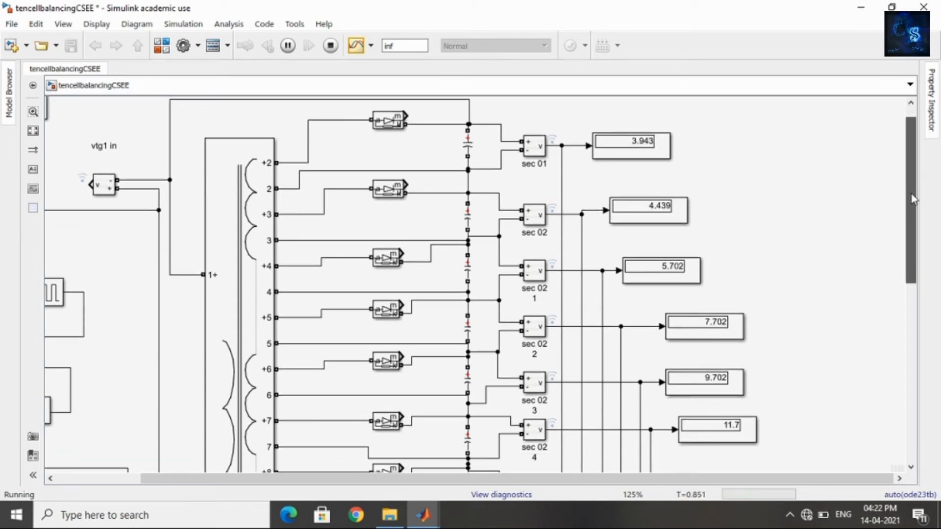
{"action": "scroll", "coordinate": [913, 190], "scroll_direction": "up", "scroll_amount": 1}
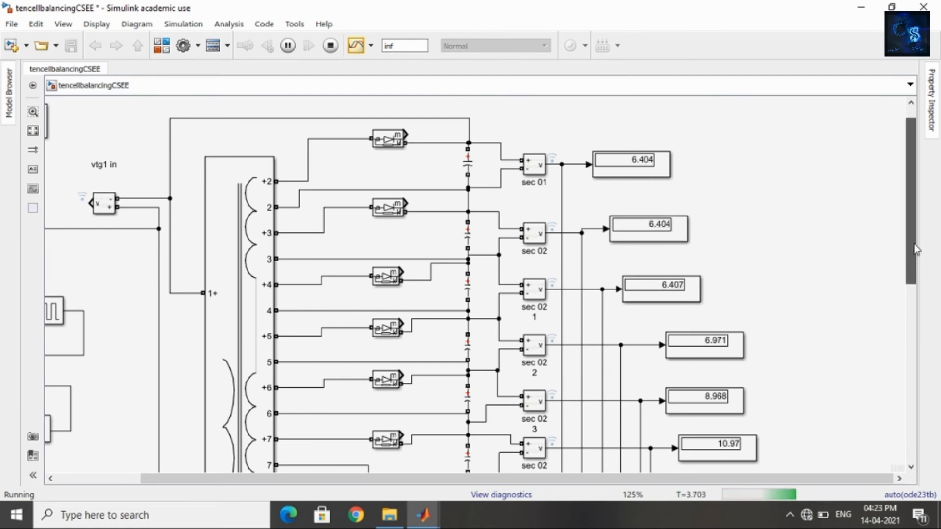
{"action": "scroll", "coordinate": [915, 249], "scroll_direction": "down", "scroll_amount": 3}
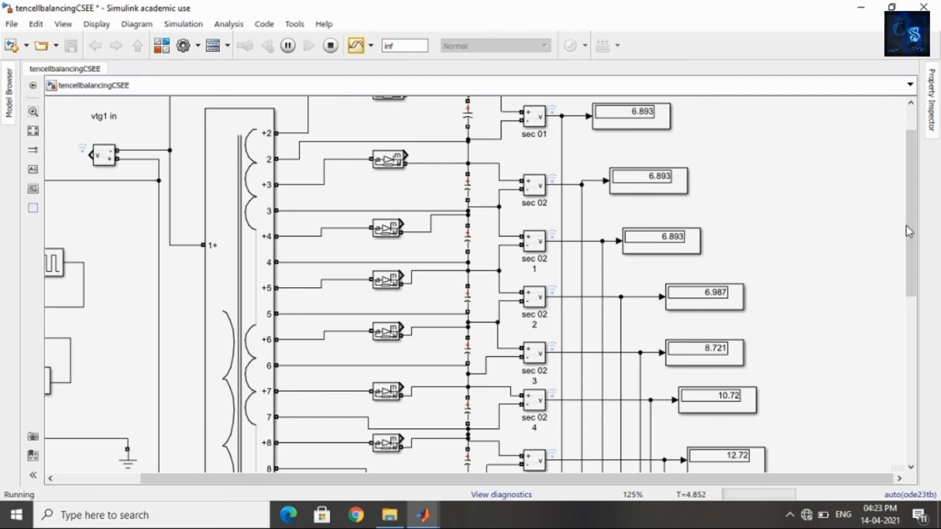
{"action": "left_click_drag", "start_coordinate": [912, 232], "coordinate": [915, 242]}
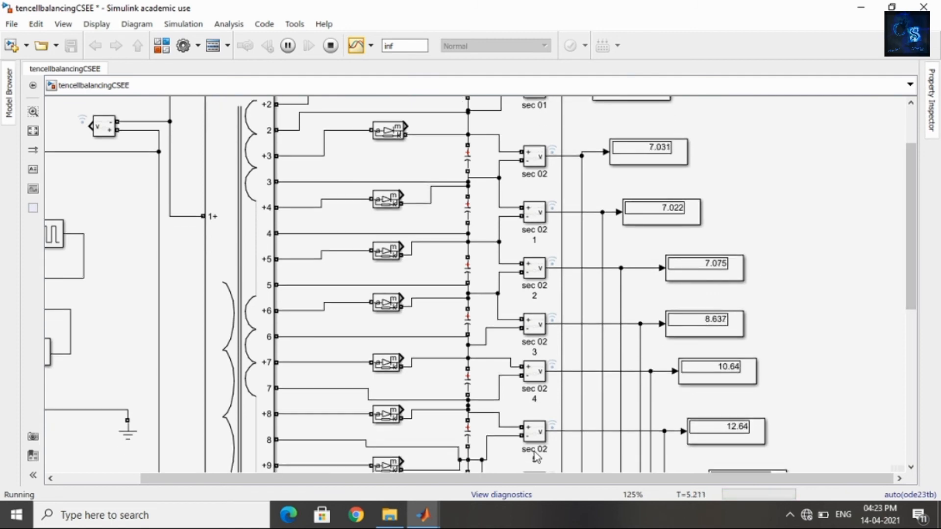
Switch to the running five-cell model and check its cell voltage displays.
{"action": "left_click", "coordinate": [424, 515]}
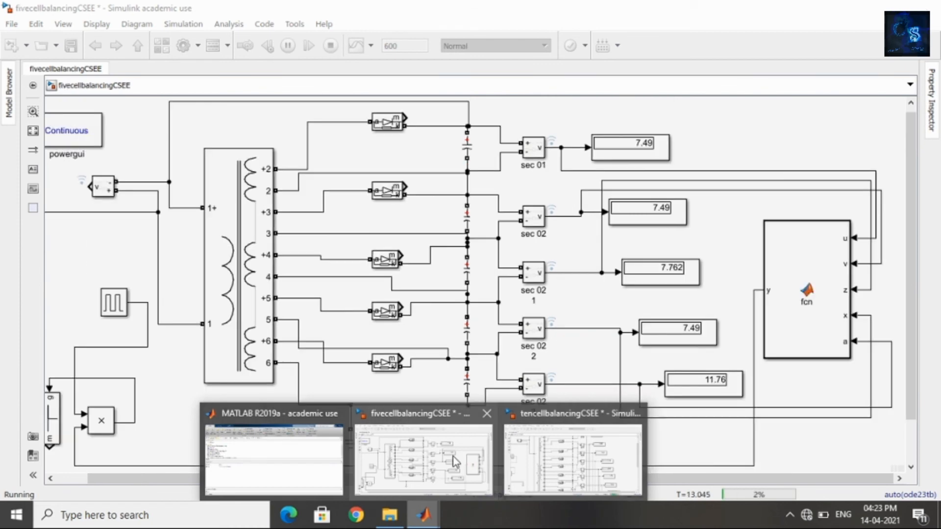
{"action": "left_click", "coordinate": [452, 458]}
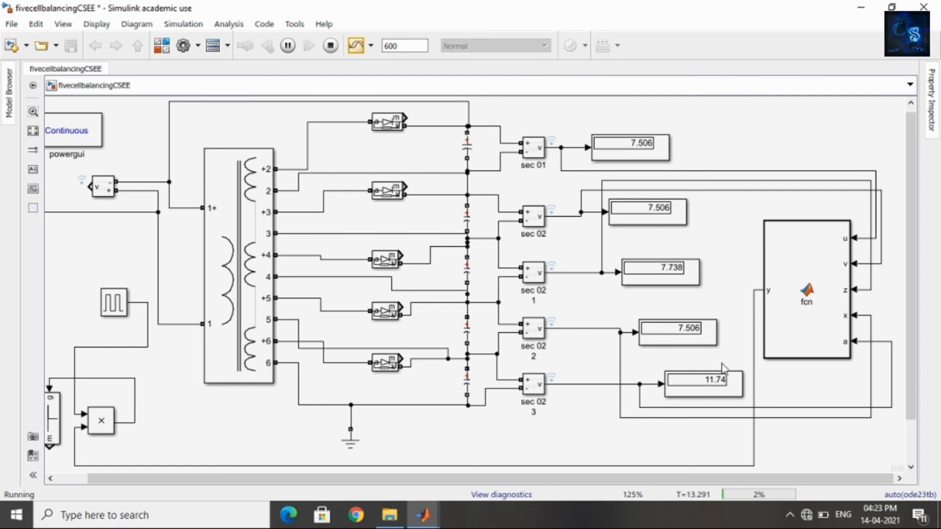
Return to the running ten-cell model and examine the voltage displays from the upper to the lower cells.
{"action": "mouse_move", "coordinate": [423, 514]}
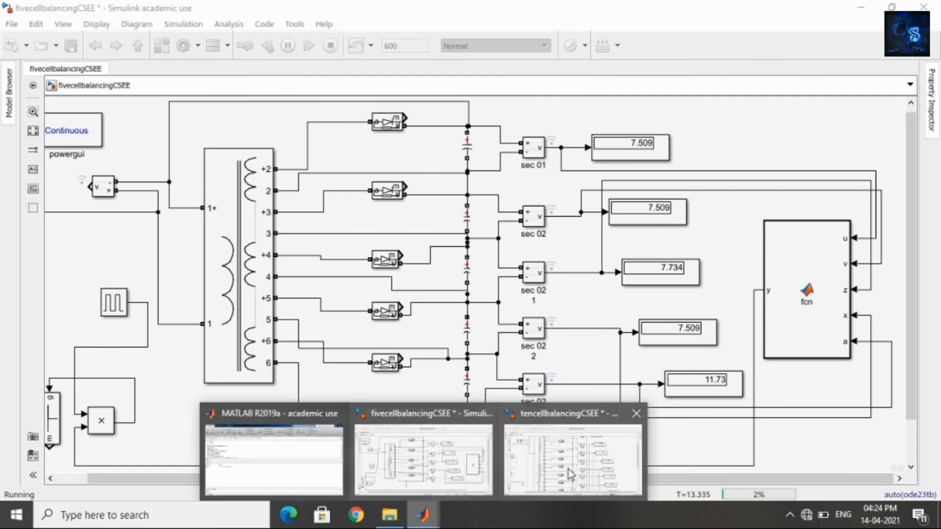
{"action": "mouse_move", "coordinate": [570, 472]}
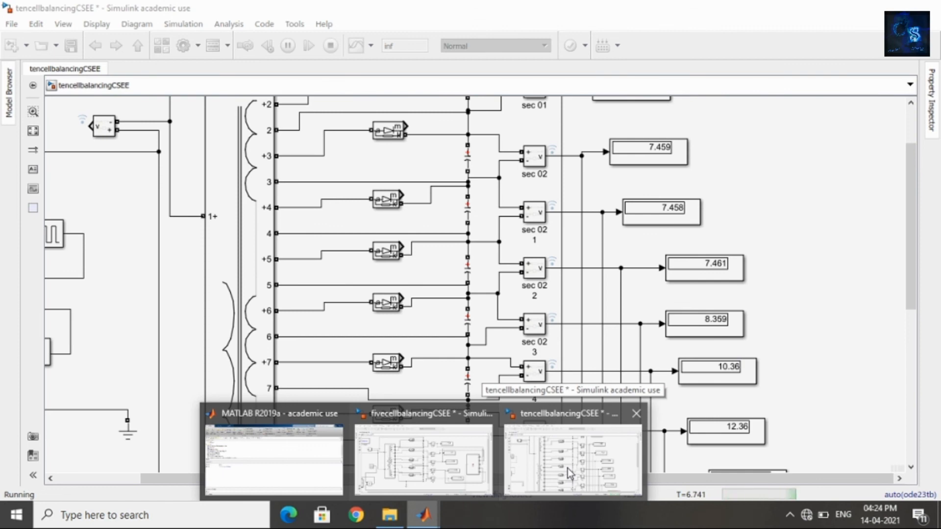
{"action": "left_click", "coordinate": [568, 468]}
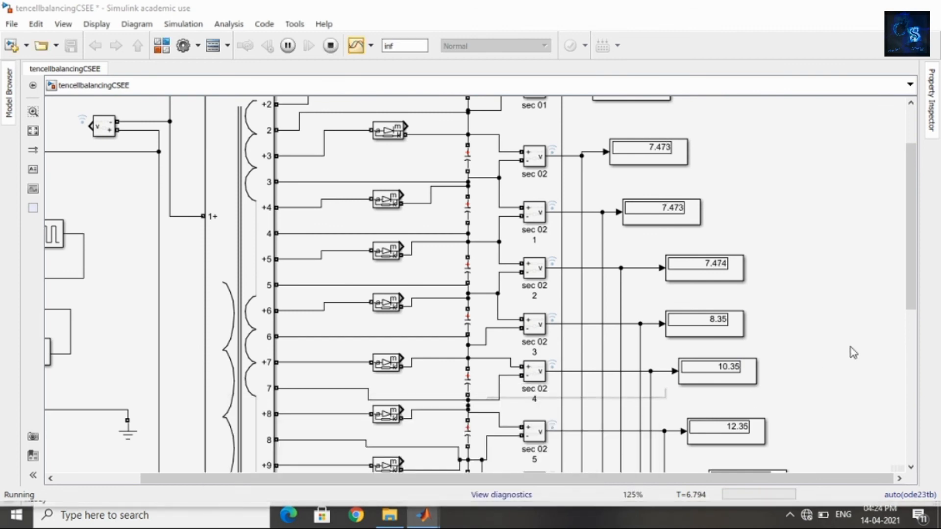
{"action": "left_click_drag", "start_coordinate": [912, 303], "coordinate": [918, 269]}
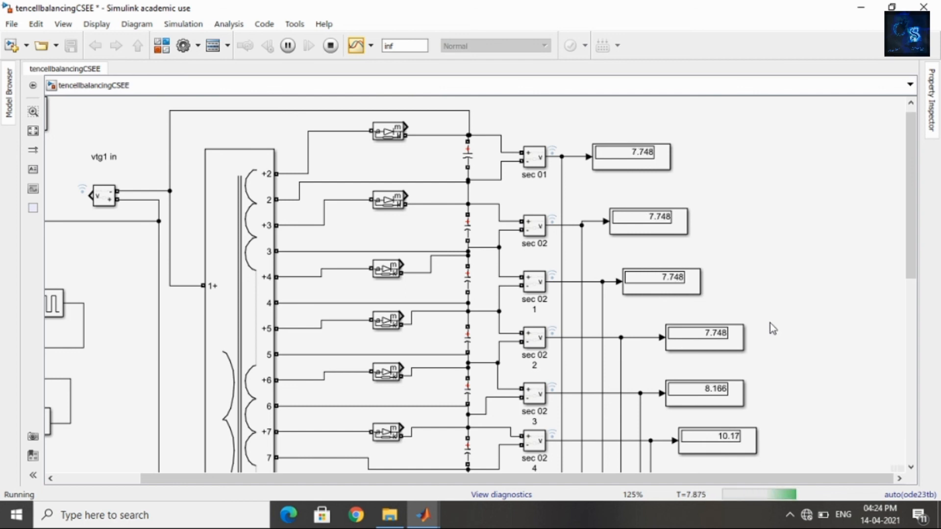
{"action": "scroll", "coordinate": [772, 328], "scroll_direction": "down", "scroll_amount": 1}
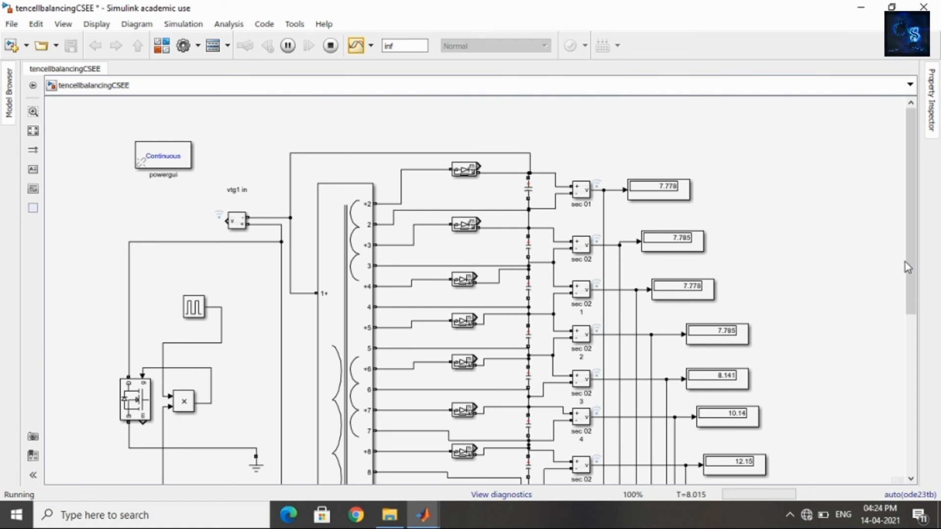
{"action": "left_click_drag", "start_coordinate": [910, 267], "coordinate": [918, 326]}
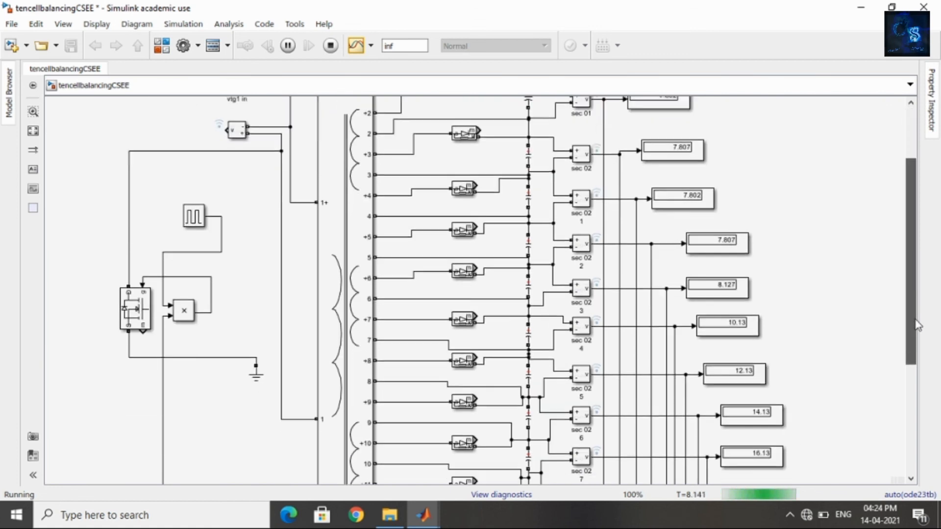